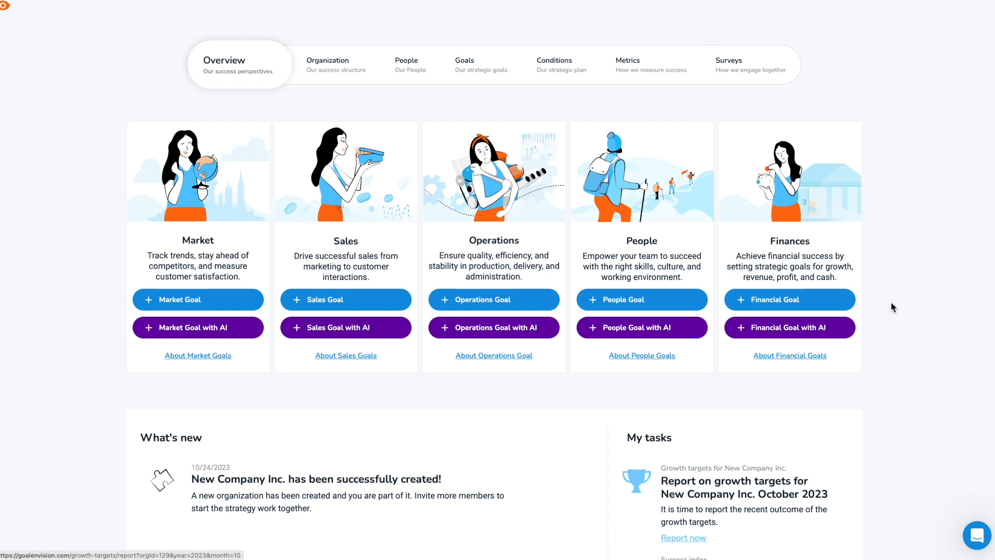
- Create a sales goal called "Buyer Attraction Success" measured by a metric, and save it to continue describing it
left_click(386, 304)
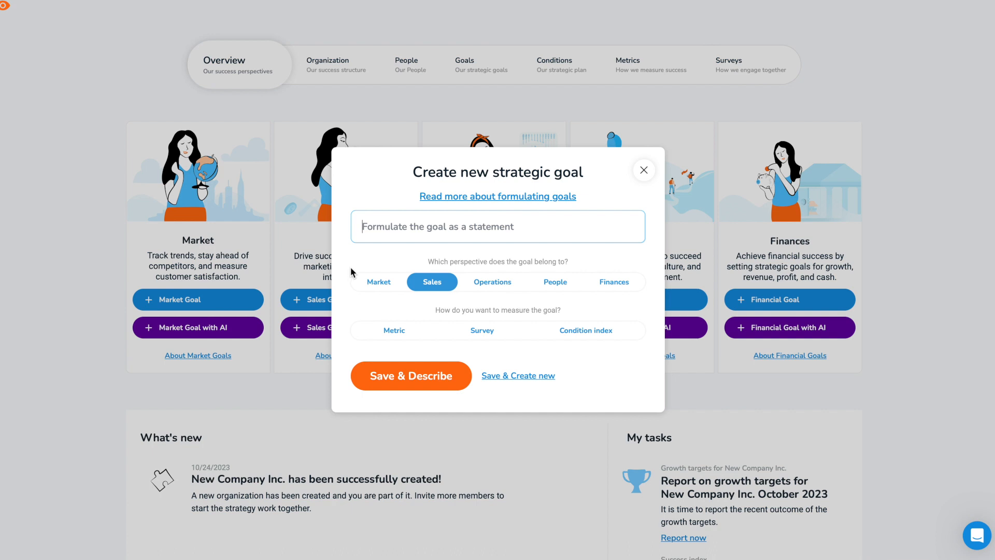
type("Buyer Attraction S")
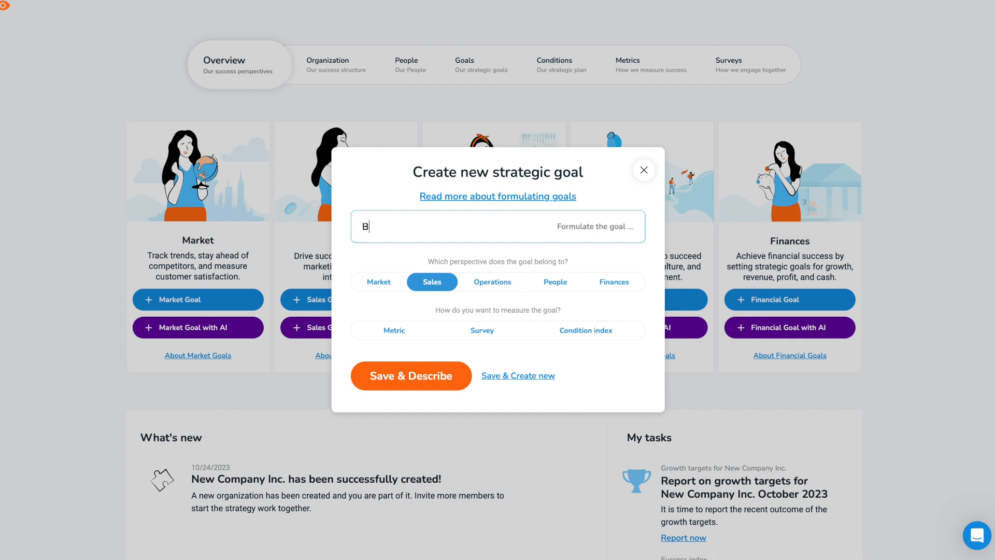
type("uccess")
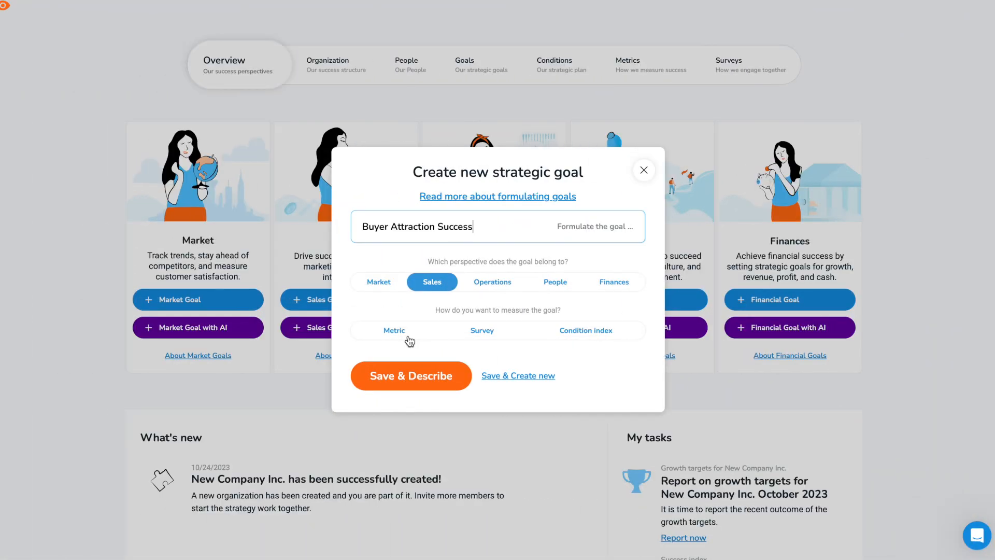
left_click(408, 338)
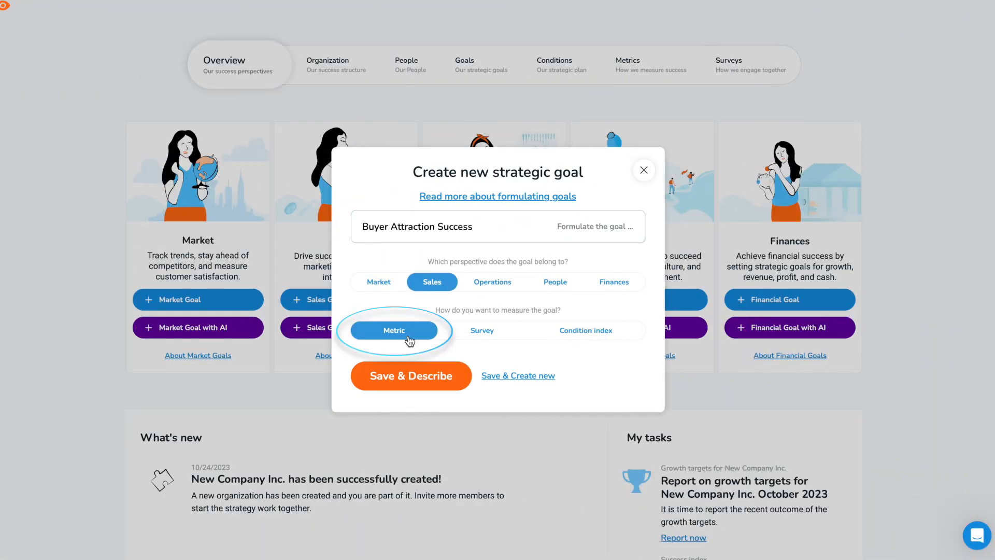
left_click(362, 375)
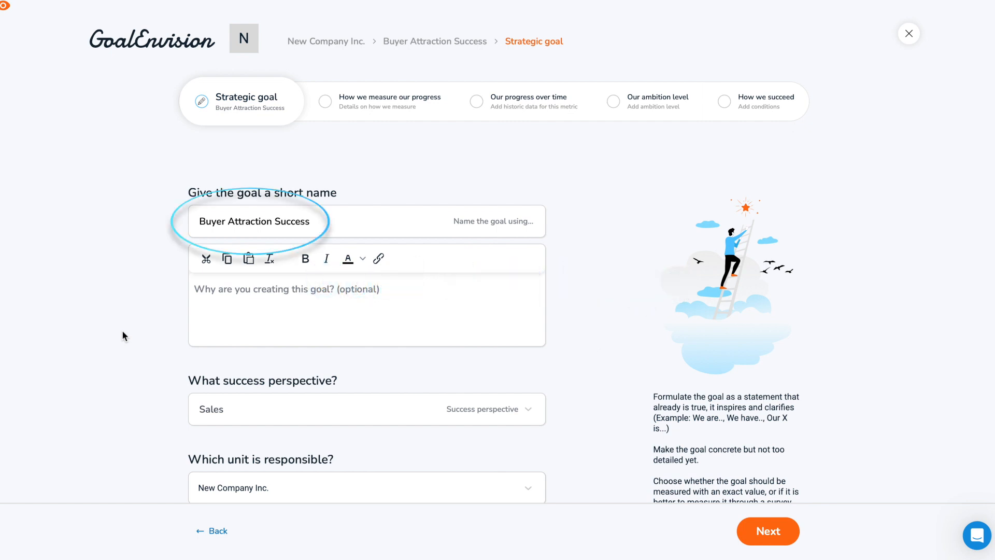
- Describe the goal: "To maximize cost-effectiveness in our marketing efforts, we will focus our campaigns on our target group, minimizing spillage and reducing market confusion."
left_click(201, 292)
type("To maximize cost-effectiveness in our marketing efforts, ")
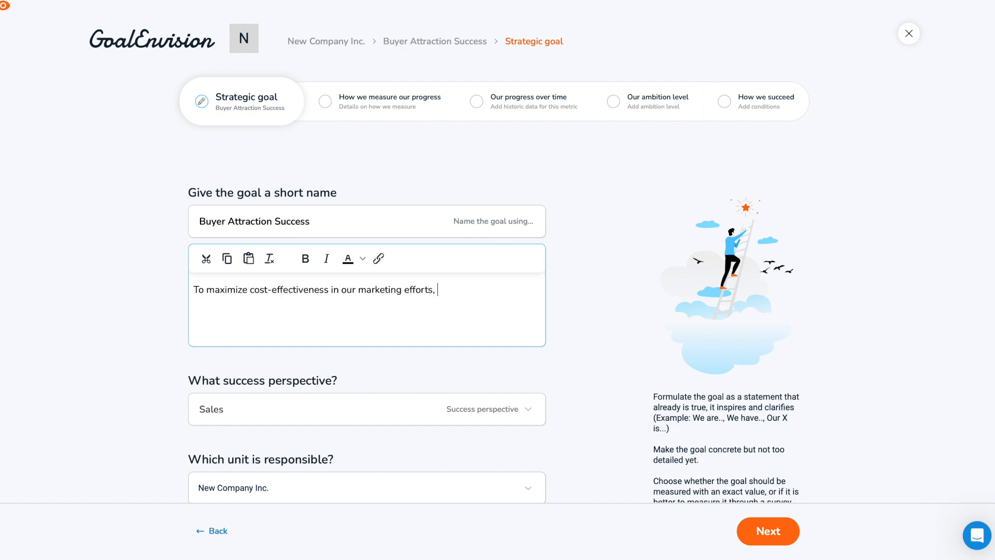
type("we will focus our campaigns on our target group, minimizing spillage and reducing mark")
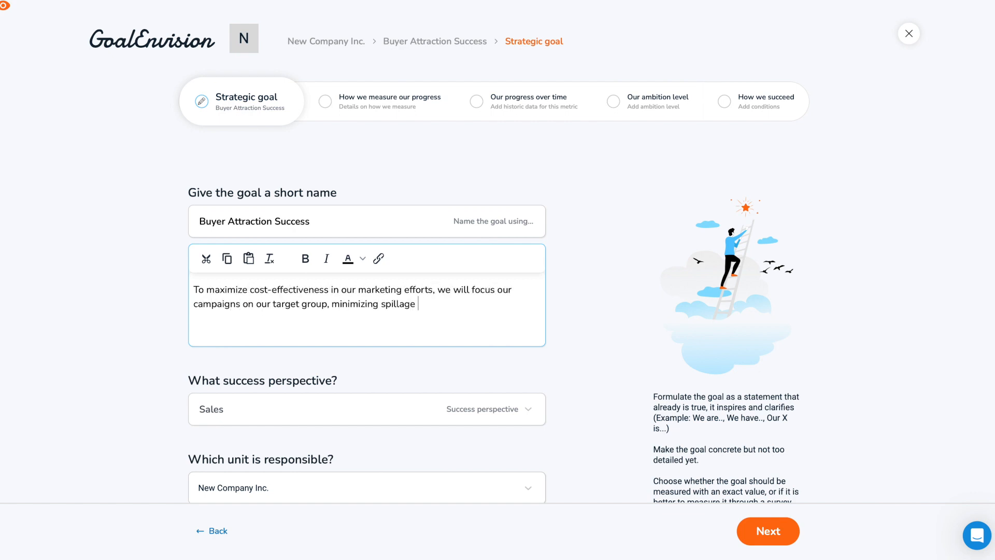
type("et confusion.")
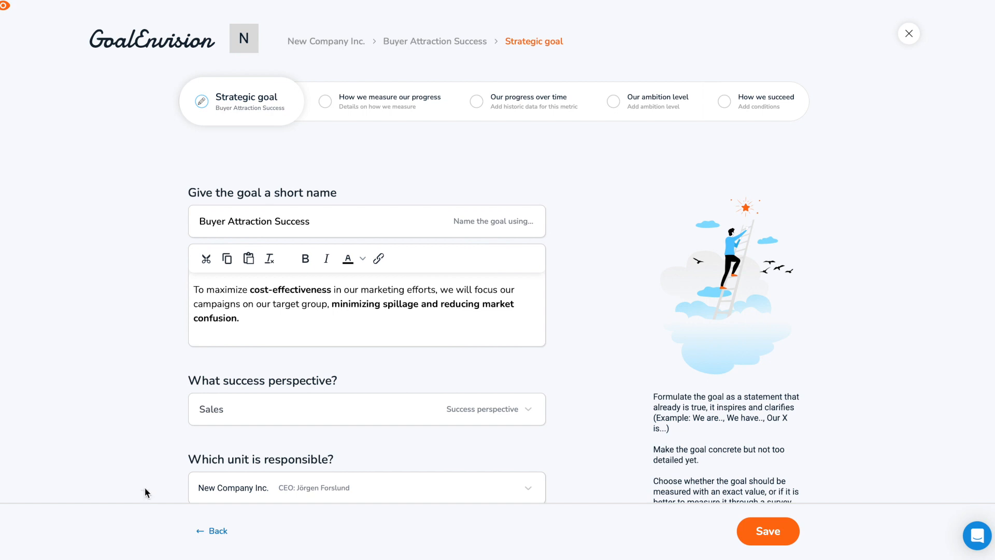
- Make the Sales And Marketing unit responsible for the strategic goal
scroll(156, 413, "down", 3)
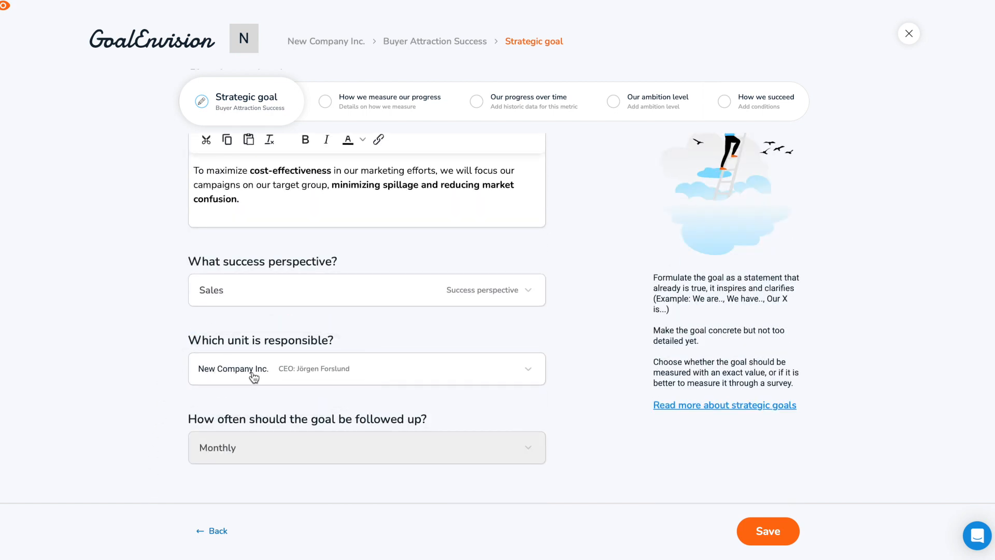
left_click(272, 380)
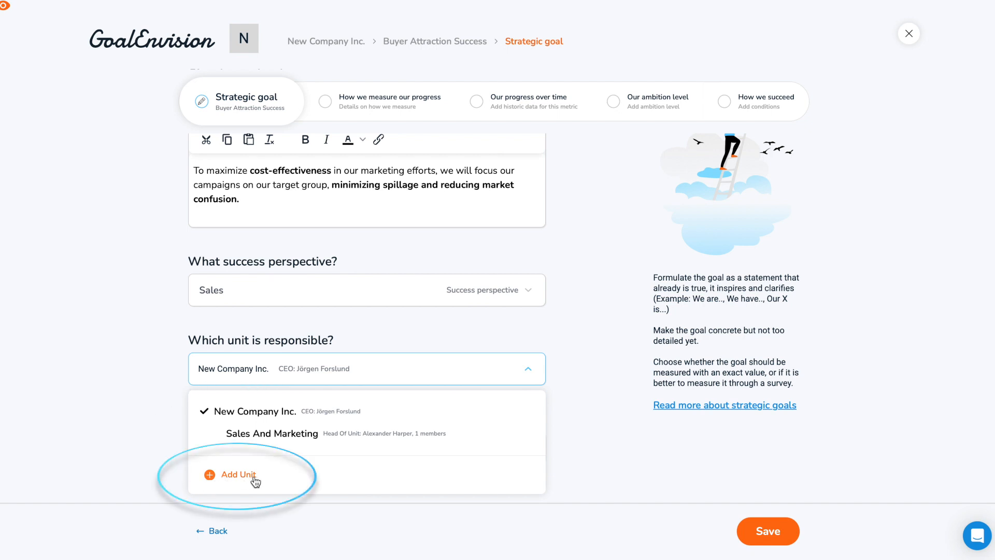
left_click(273, 435)
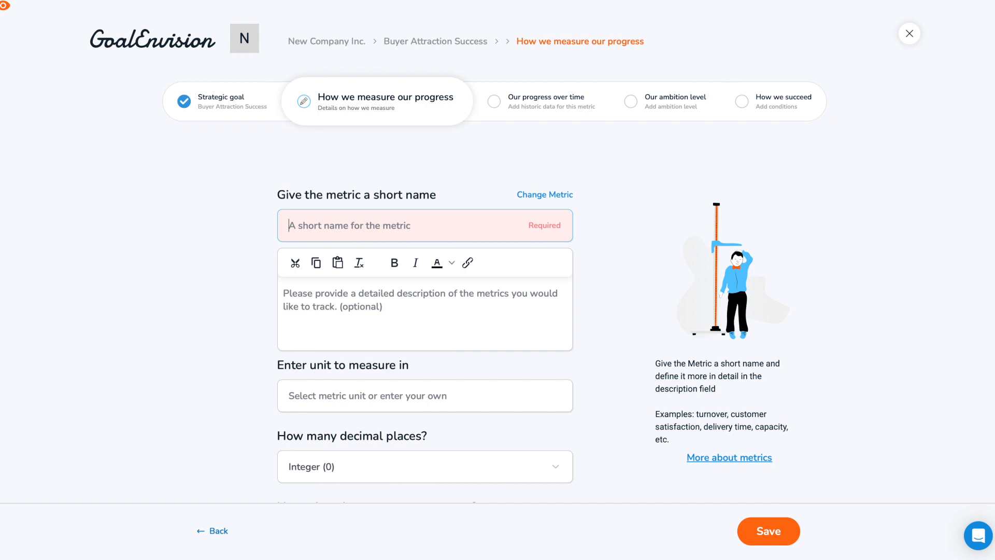
- Name the goal's metric "Conversion rate: leads to customers"
type("Conversion rate: lea")
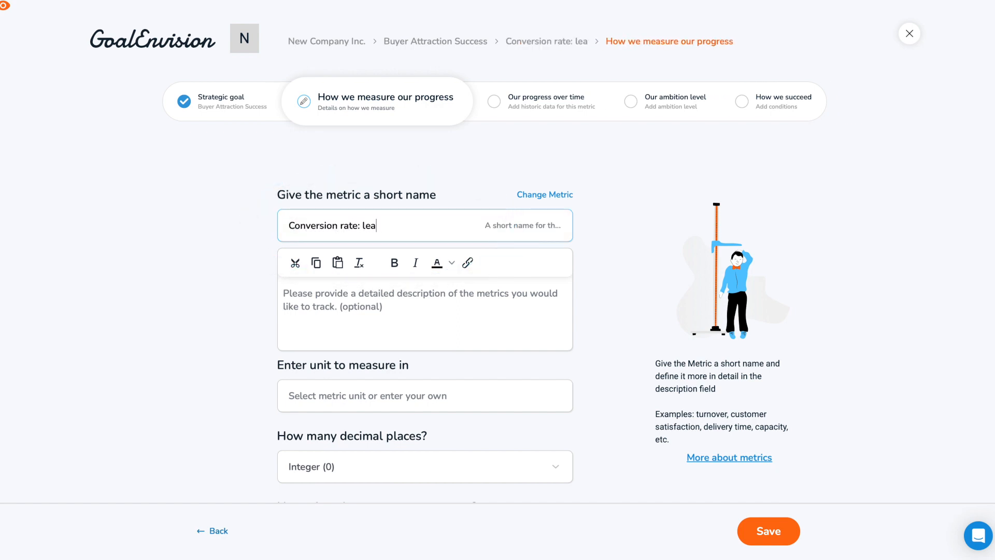
type("ds to customers")
- Describe the metric: "How many that contacts us from seeing the campaign actually ends up as paying customers in the end"
key("Tab")
type("How many that contacts us from se")
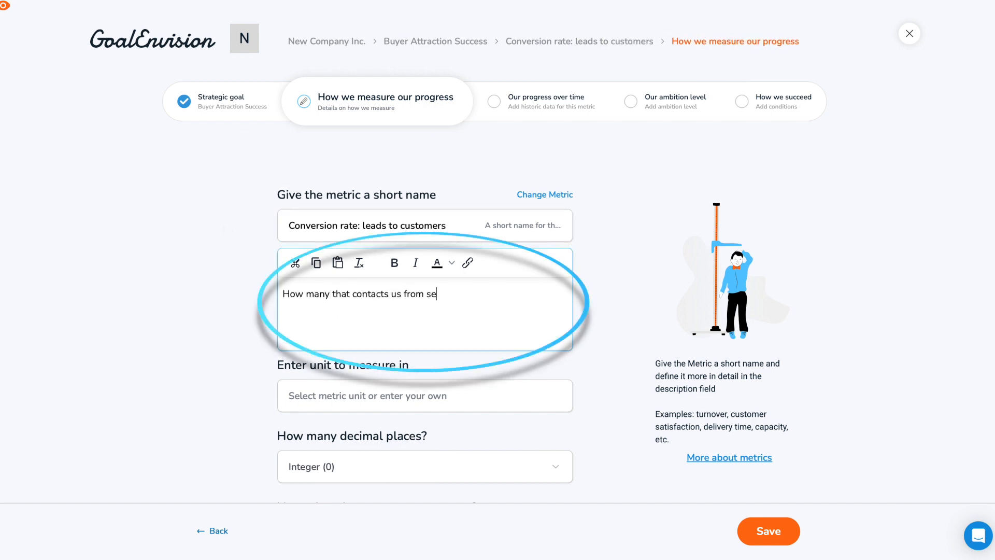
type("eing the campaign actually ends up as paying customers in the end")
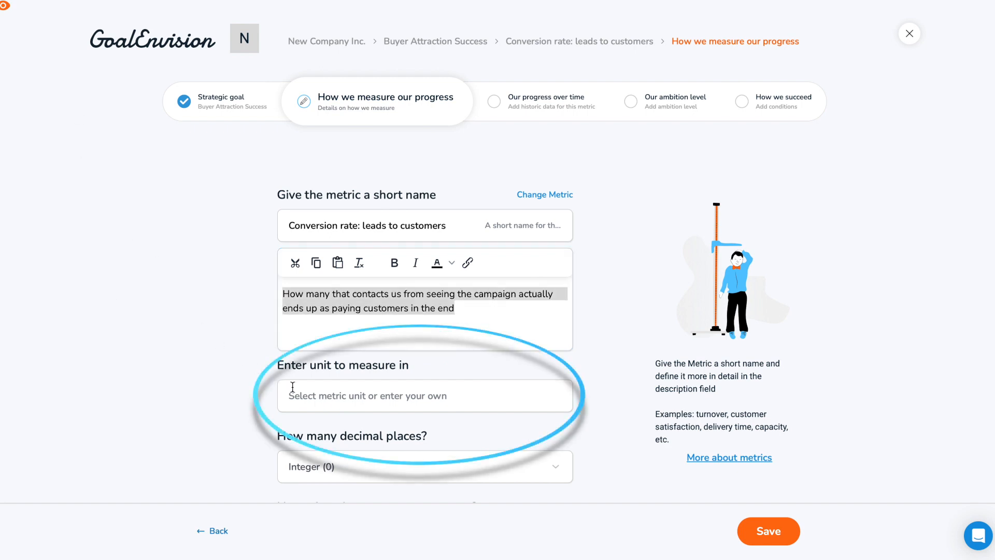
- Set the metric's unit to Percentage and its decimal places to Integer (0)
left_click(292, 387)
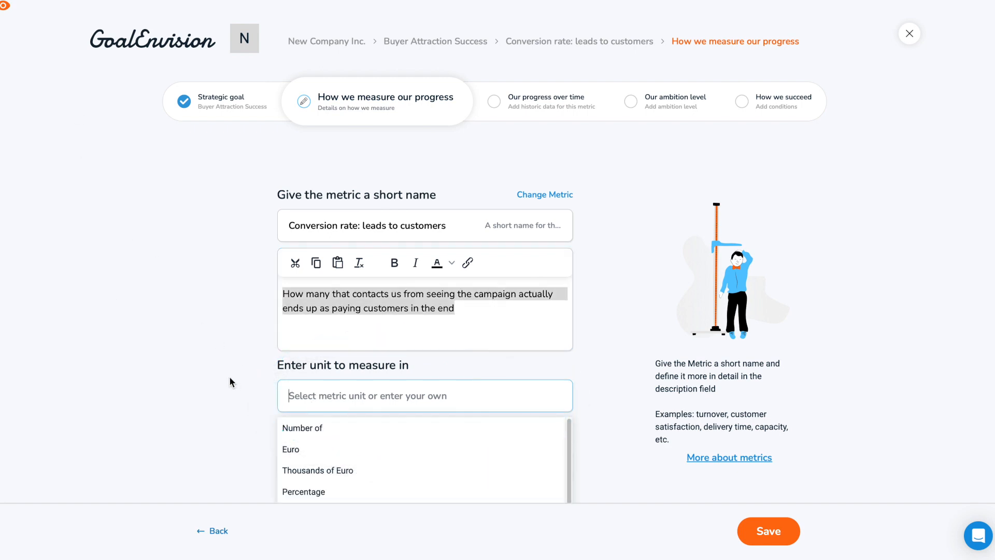
type("Per")
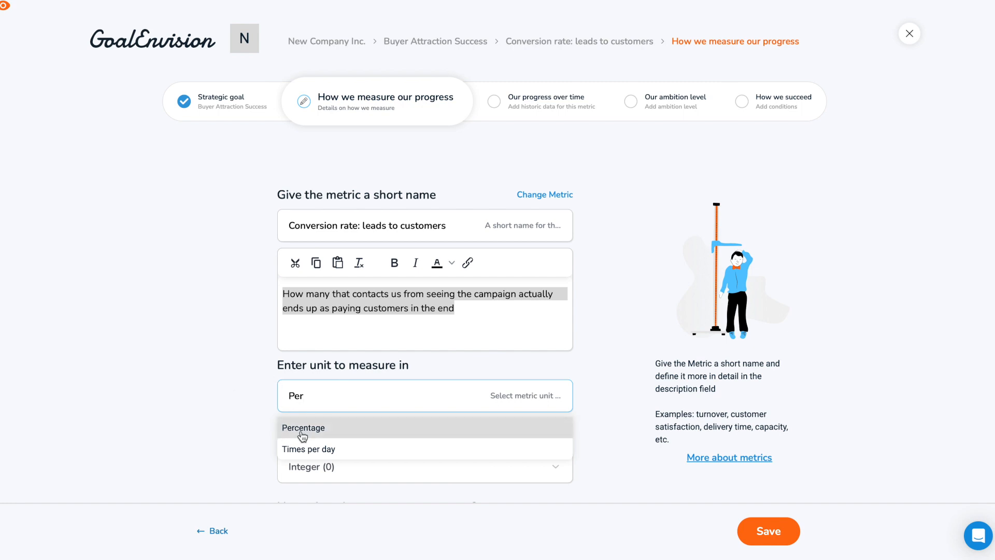
left_click(318, 433)
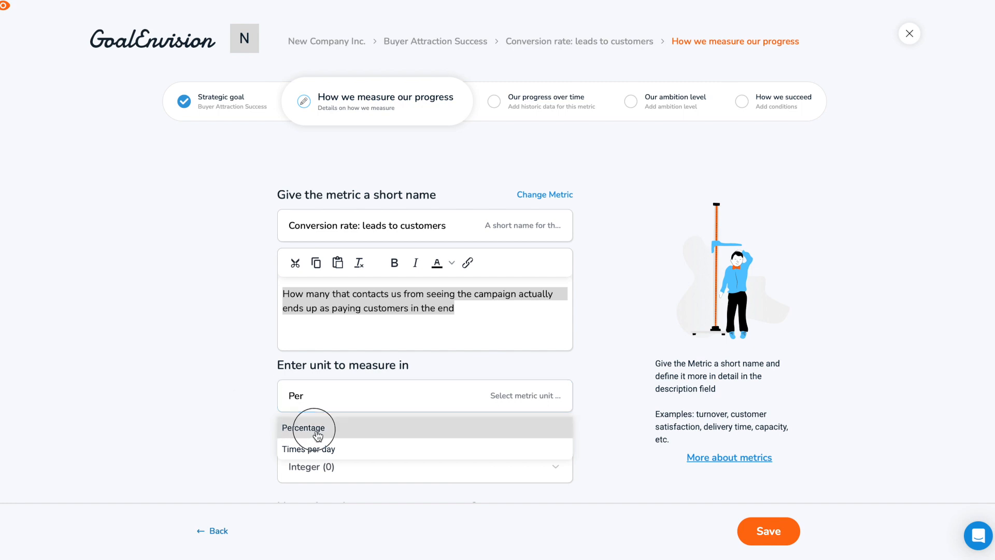
scroll(195, 378, "down", 2)
scroll(197, 377, "down", 3)
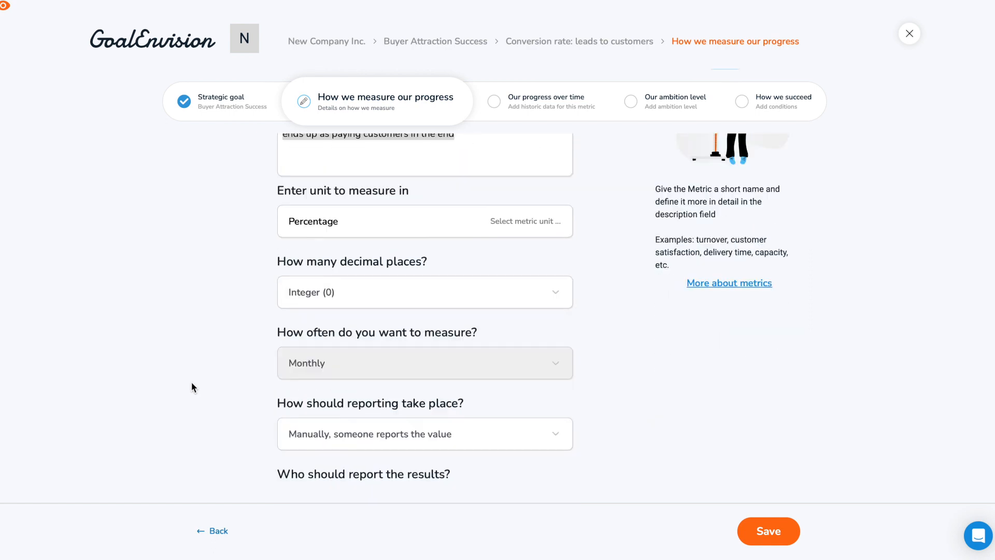
left_click(371, 301)
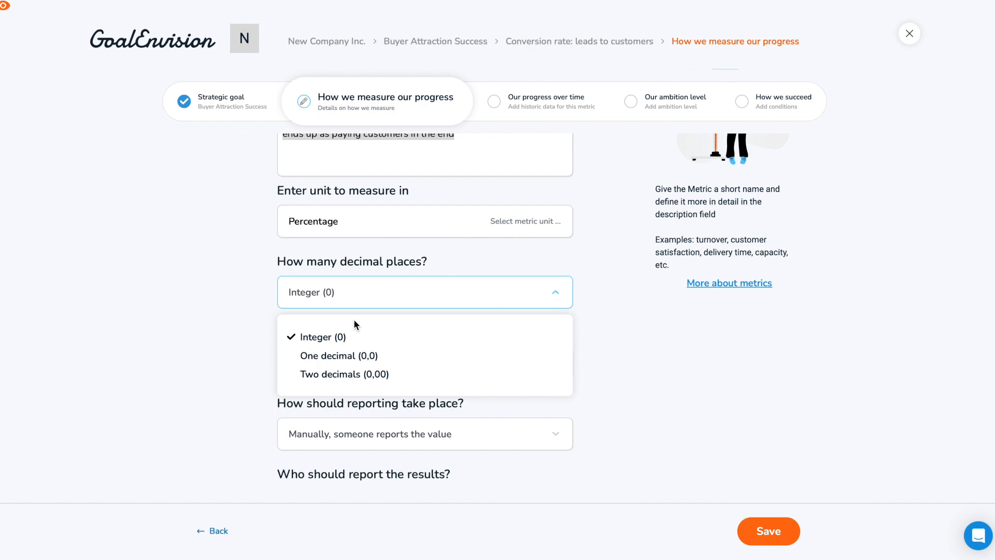
left_click(352, 342)
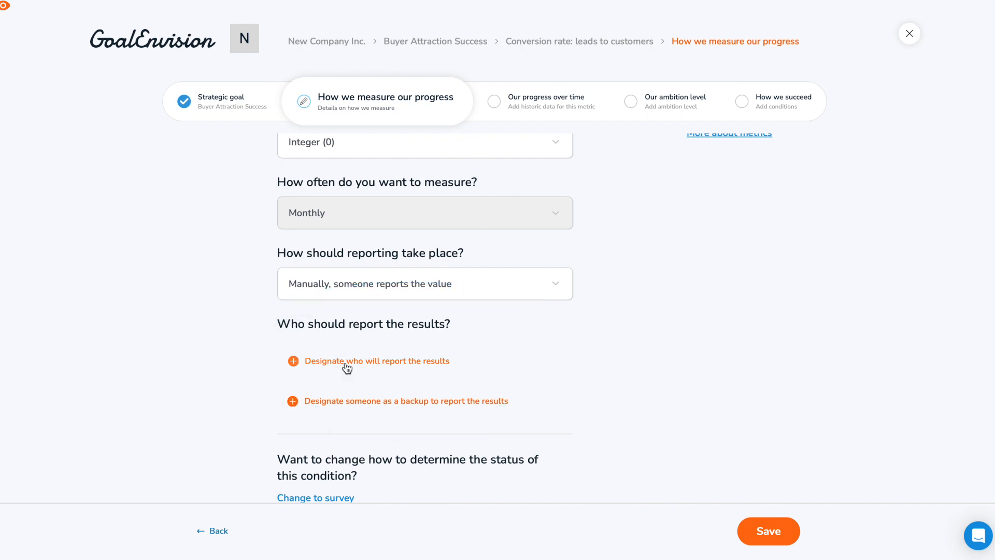
- Designate the existing CRM Assistant from Sales And Marketing as the person who reports the metric's results
left_click(347, 367)
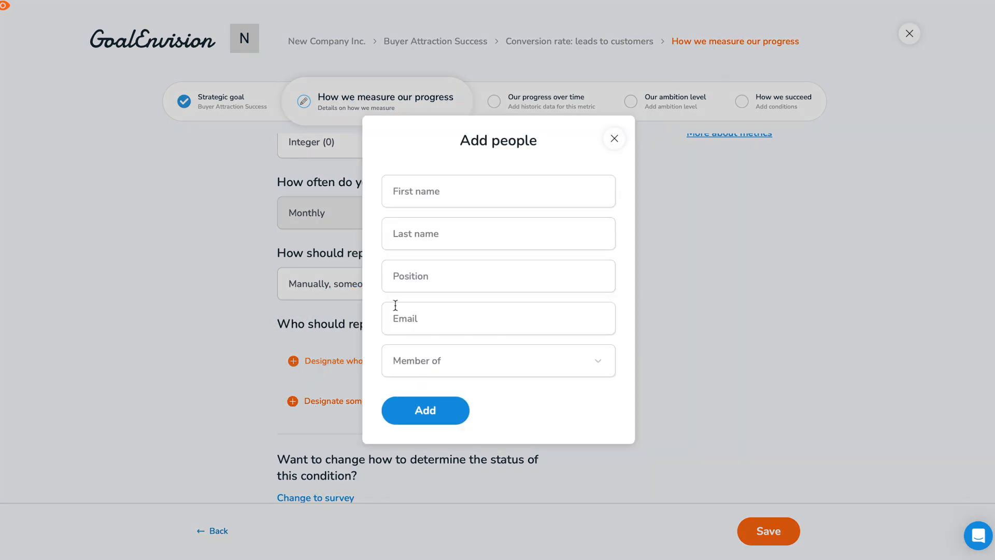
left_click(420, 200)
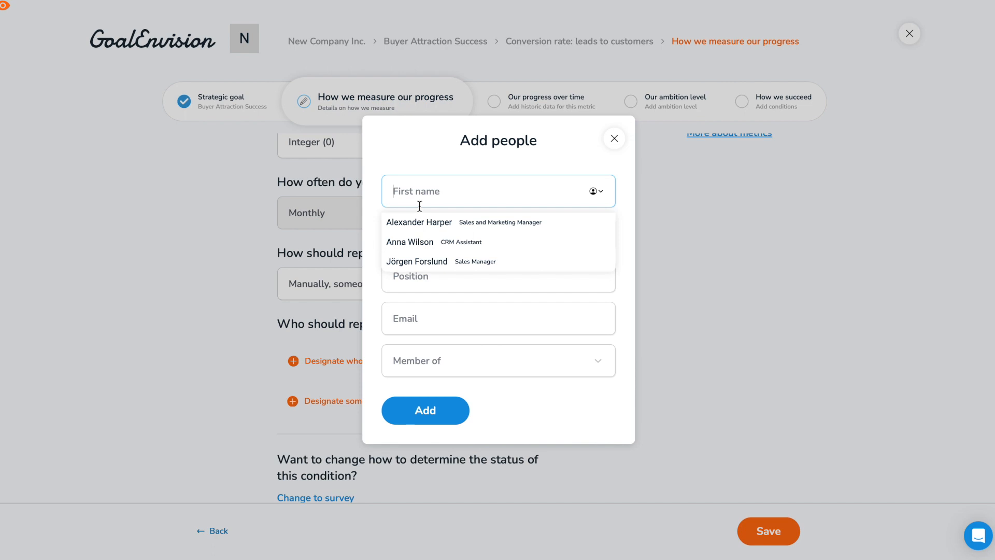
left_click(422, 246)
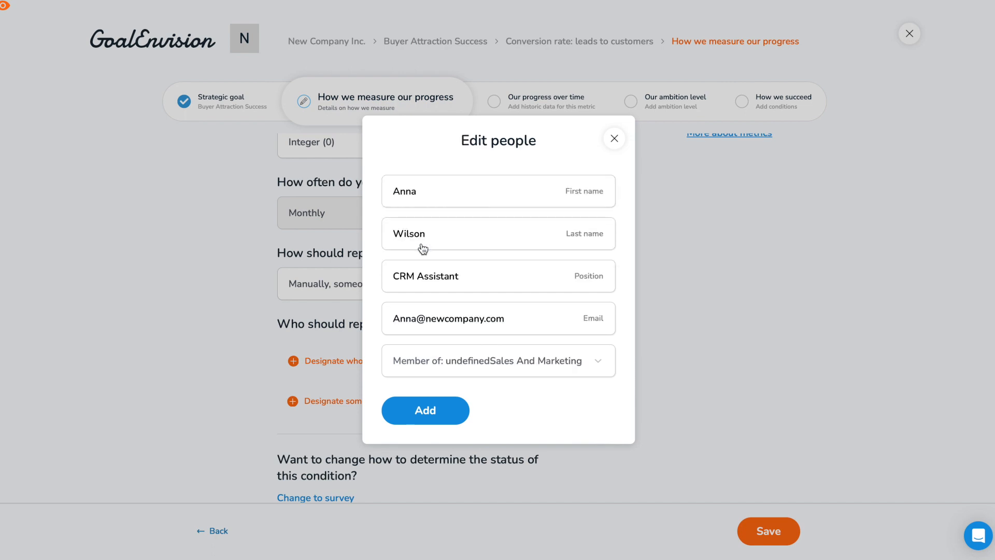
left_click(425, 413)
scroll(234, 412, "down", 2)
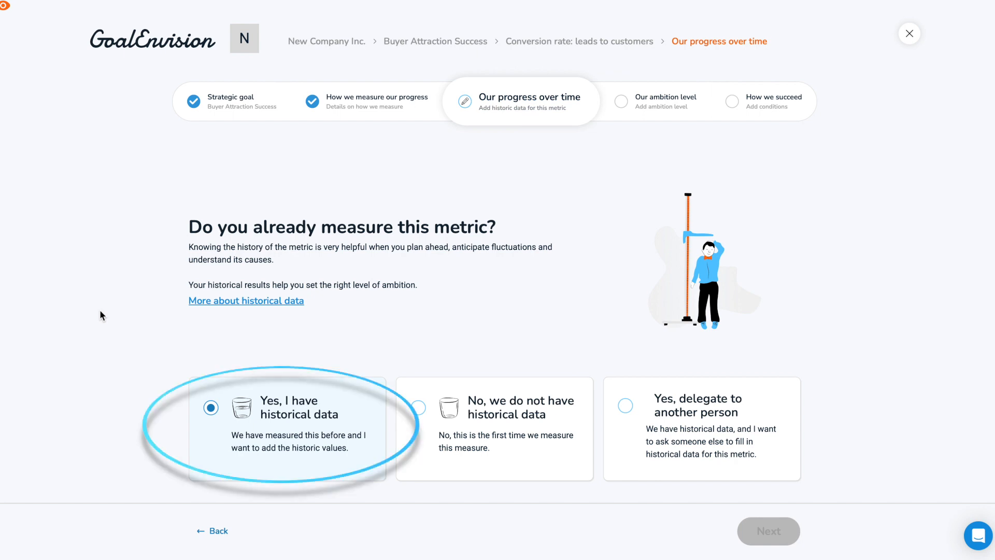
- Try the historical-data choices for the metric: having data, having none, and delegating it to another person
left_click(306, 418)
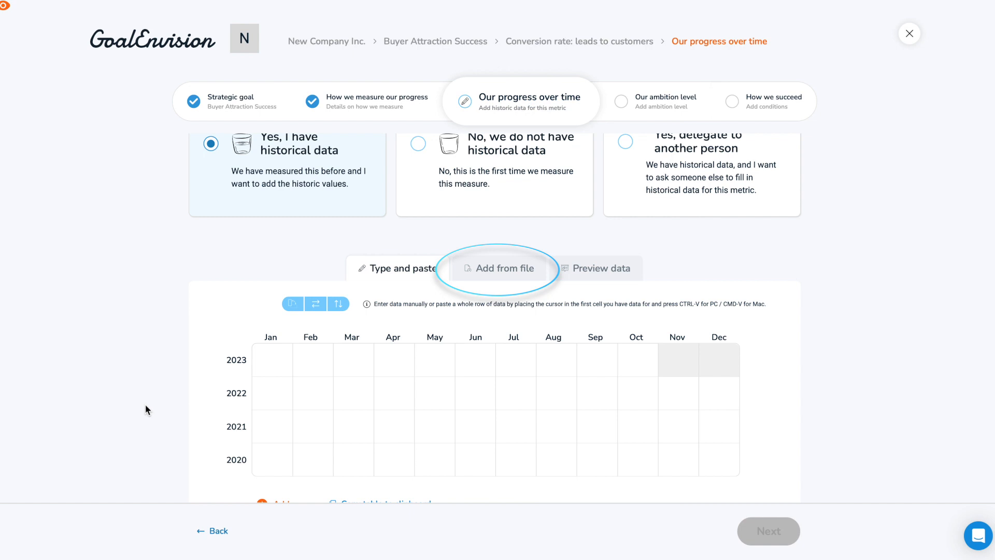
left_click(569, 239)
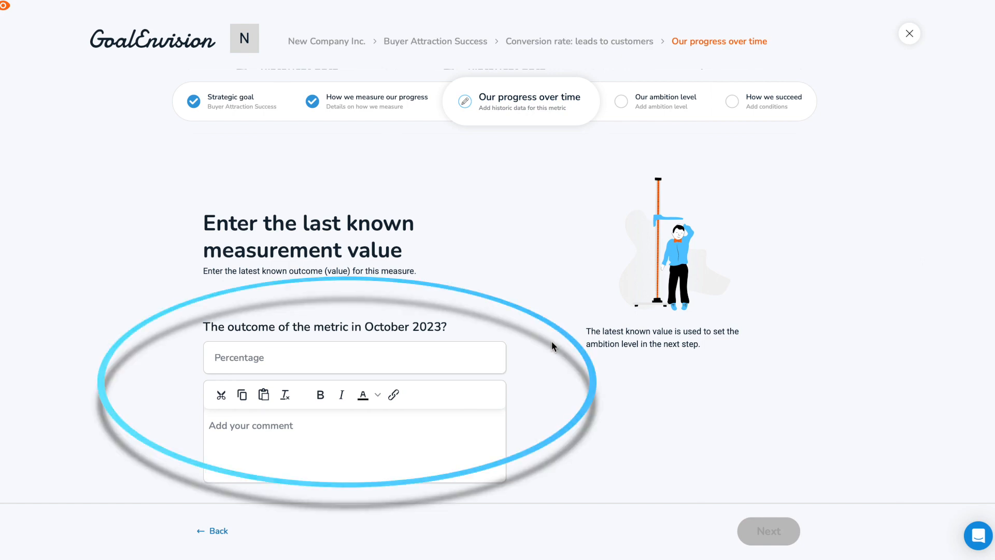
scroll(551, 343, "up", 4)
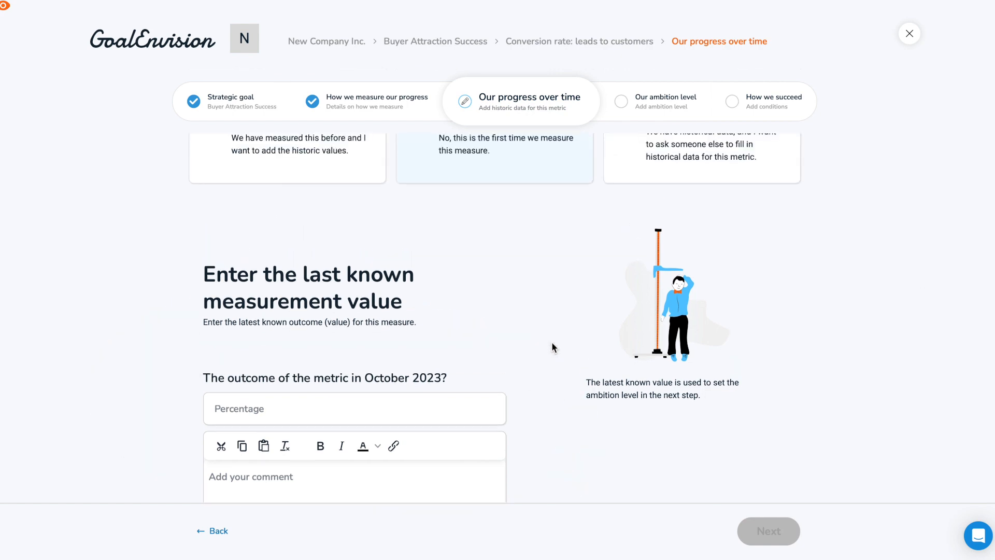
scroll(613, 301, "up", 2)
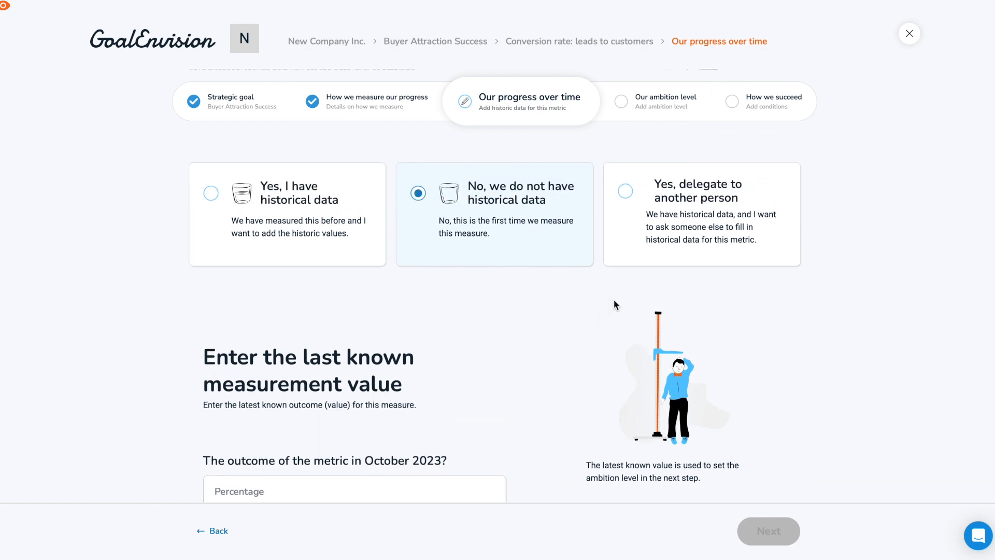
left_click(680, 252)
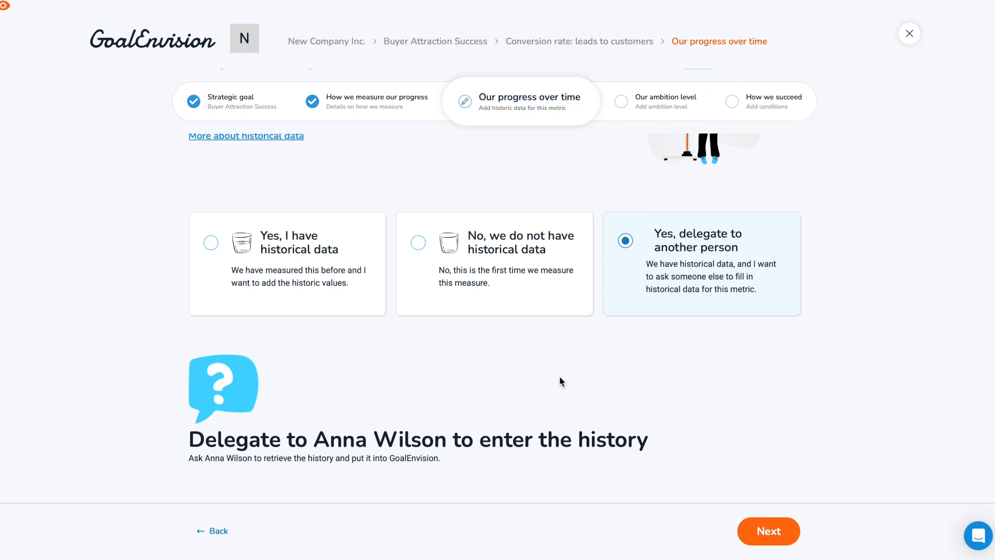
- Choose no historical data, enter 0 percent as the October 2023 outcome with the comment "Baseline", and continue to the ambition level
left_click(469, 275)
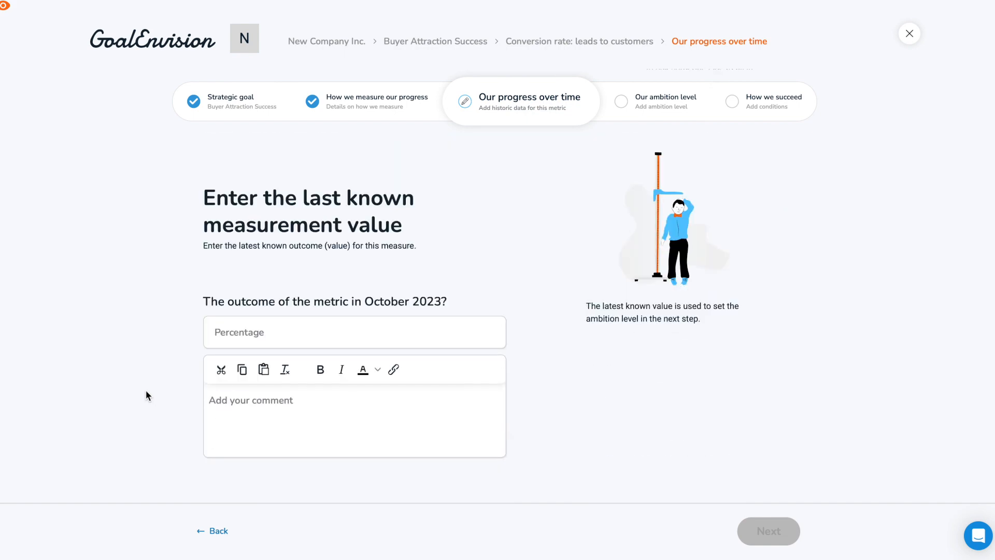
left_click(244, 338)
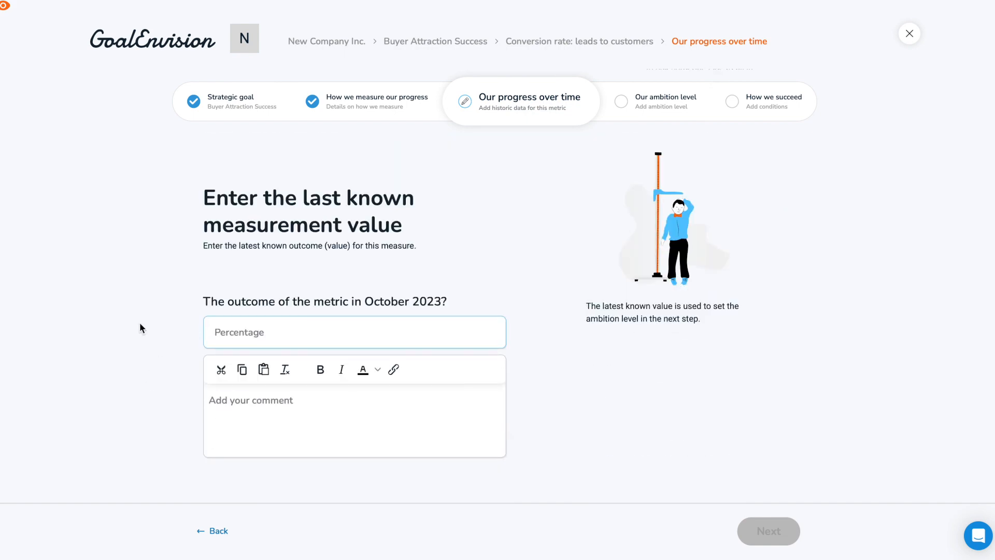
type("0")
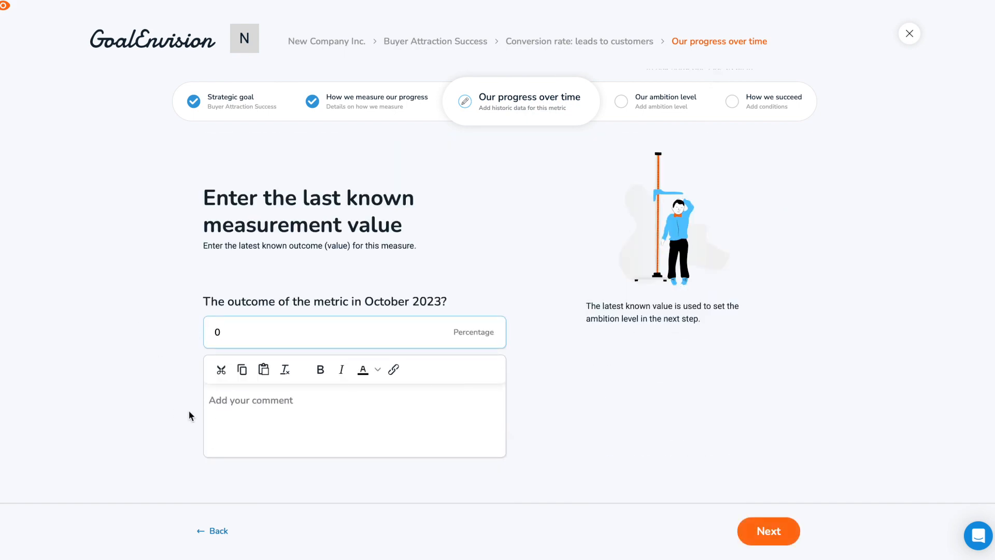
left_click(216, 406)
type("Baseline")
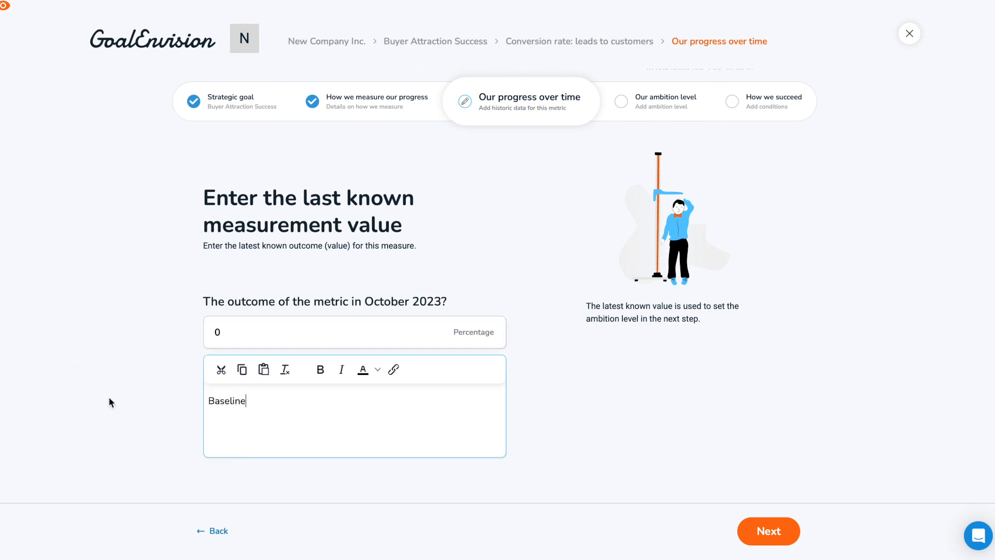
left_click(747, 533)
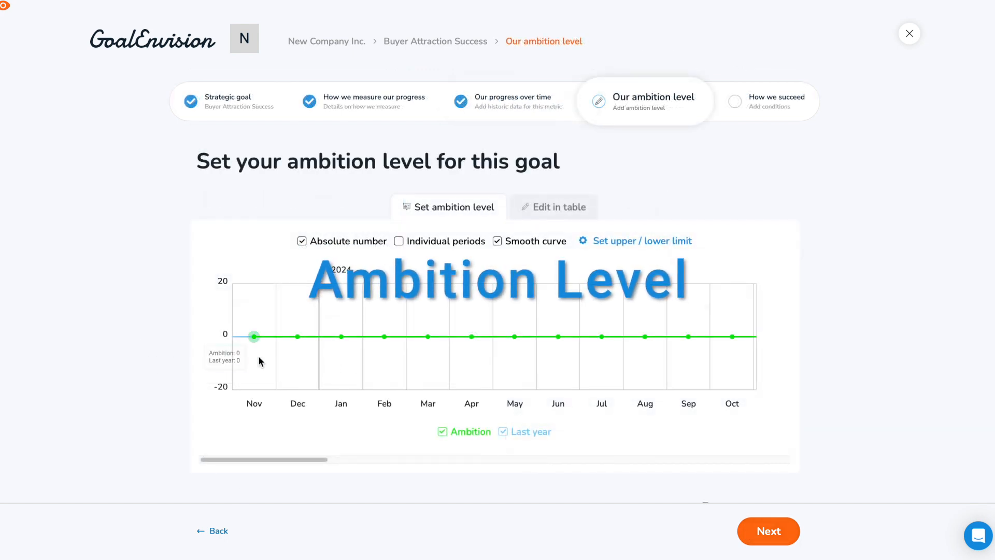
- Try shaping the ambition curve freehand by raising monthly points from spring to late summer 2024 above zero
mouse_move(383, 337)
left_mouse_down()
mouse_move(391, 320)
mouse_move(469, 330)
mouse_move(473, 306)
left_mouse_up()
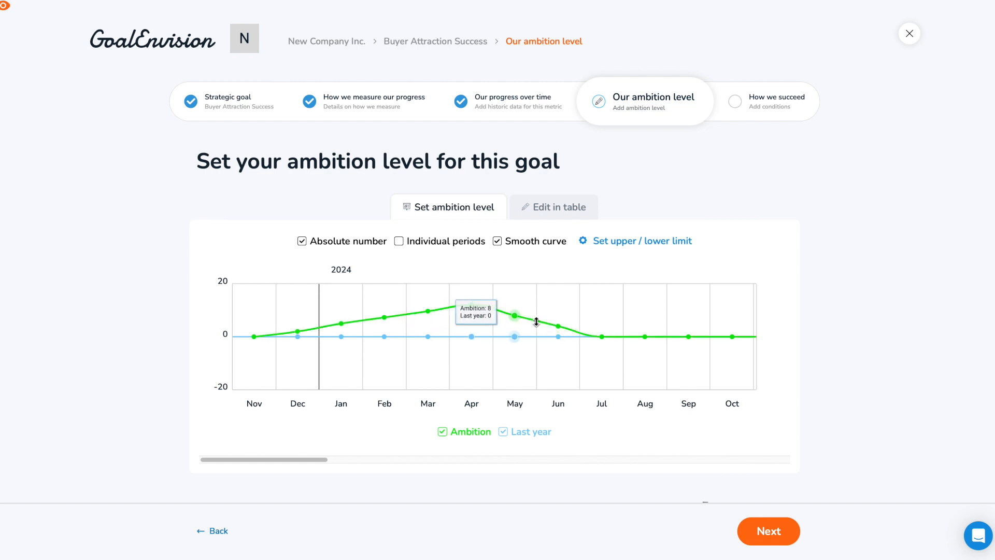
left_click_drag(559, 327, 572, 310)
left_click_drag(644, 326, 650, 310)
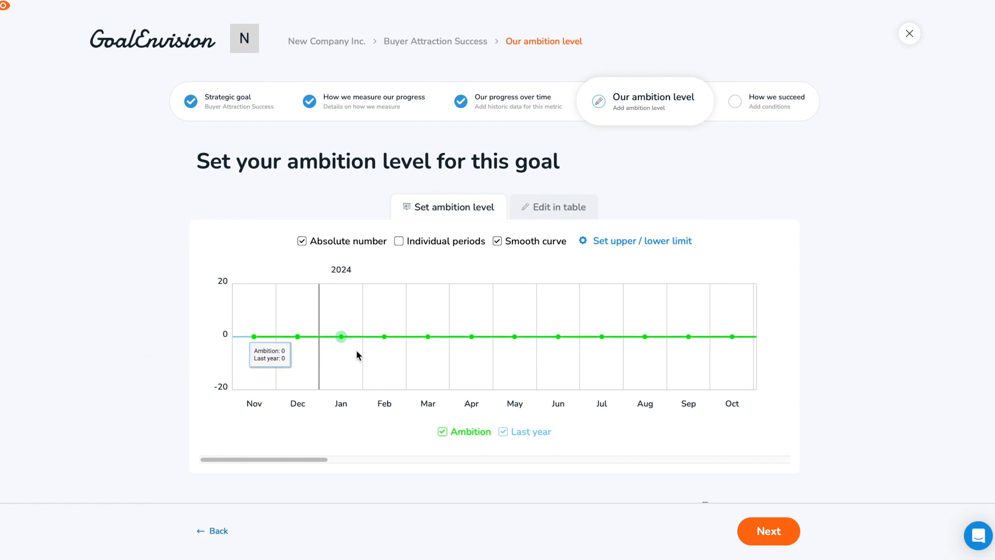
- Shape the ambition curve with smoothing enabled by raising the February, April, June and August 2024 points above zero
left_click_drag(384, 337, 384, 317)
left_click_drag(471, 337, 473, 307)
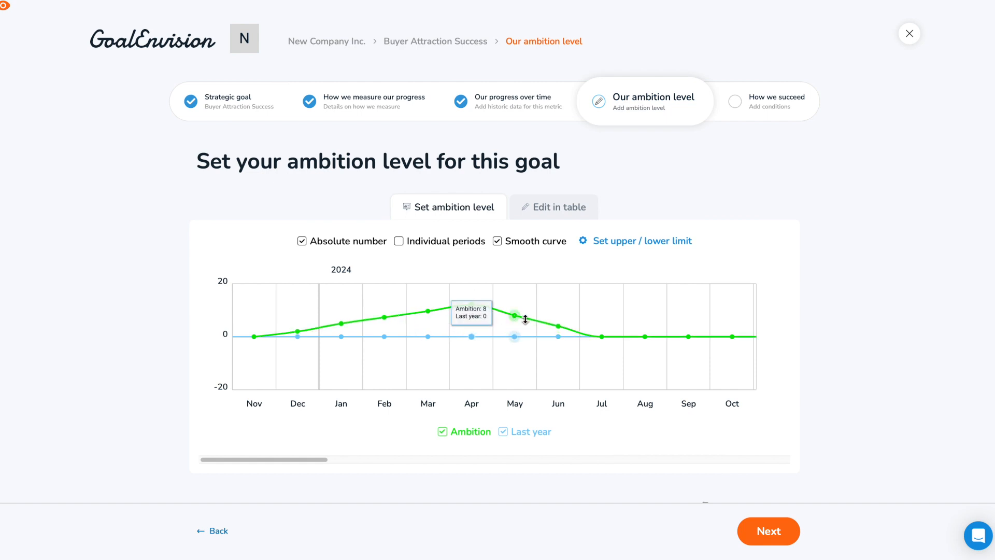
left_click_drag(558, 327, 565, 304)
left_click_drag(646, 326, 650, 310)
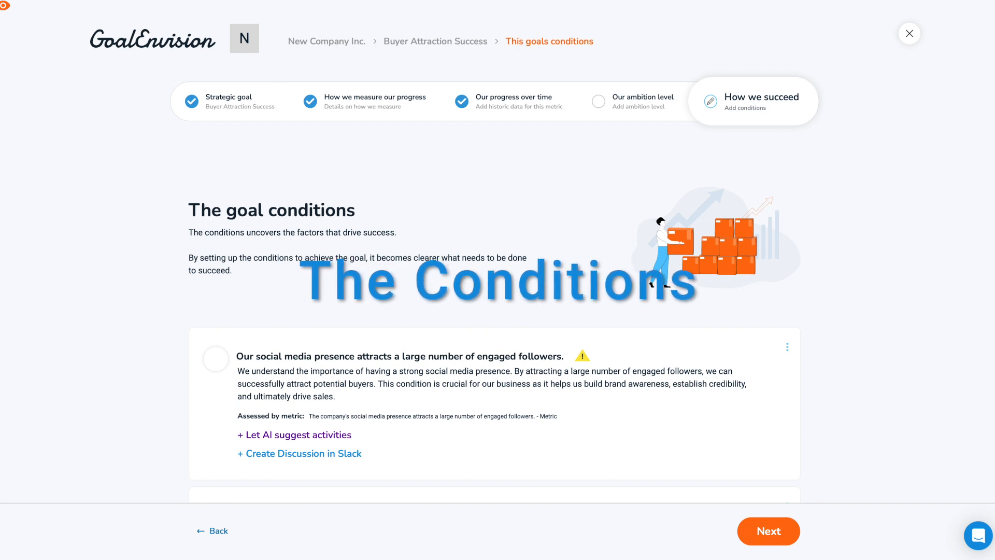
- Look through the goal's existing conditions, start a new condition, and try the Metric, Survey and Expert measurement choices
scroll(989, 214, "down", 1)
left_click_drag(991, 214, 991, 396)
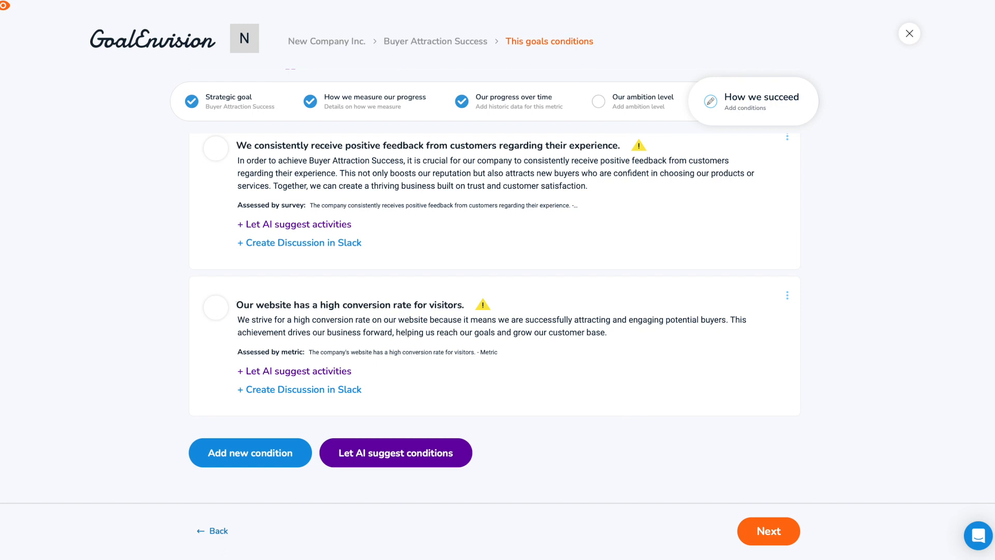
left_click(232, 459)
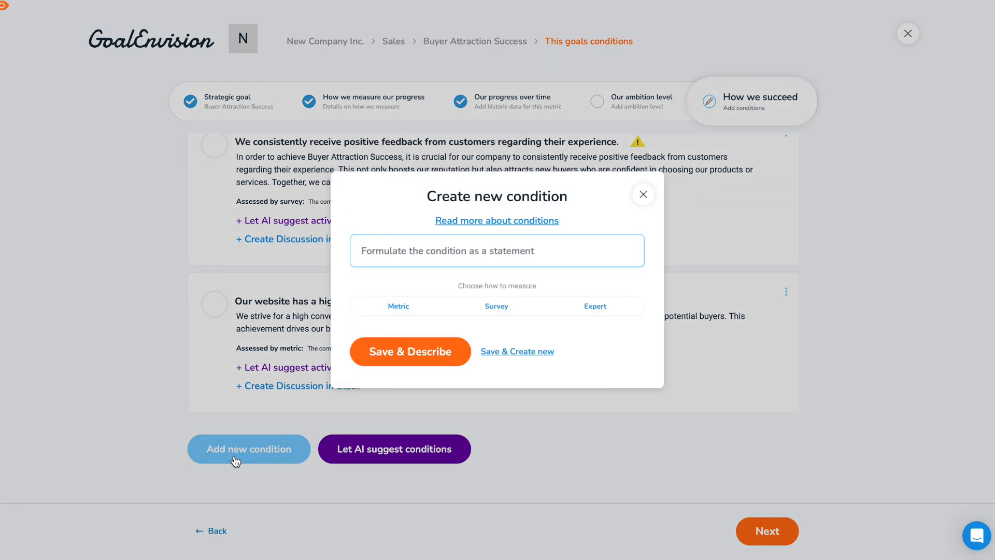
left_click(386, 311)
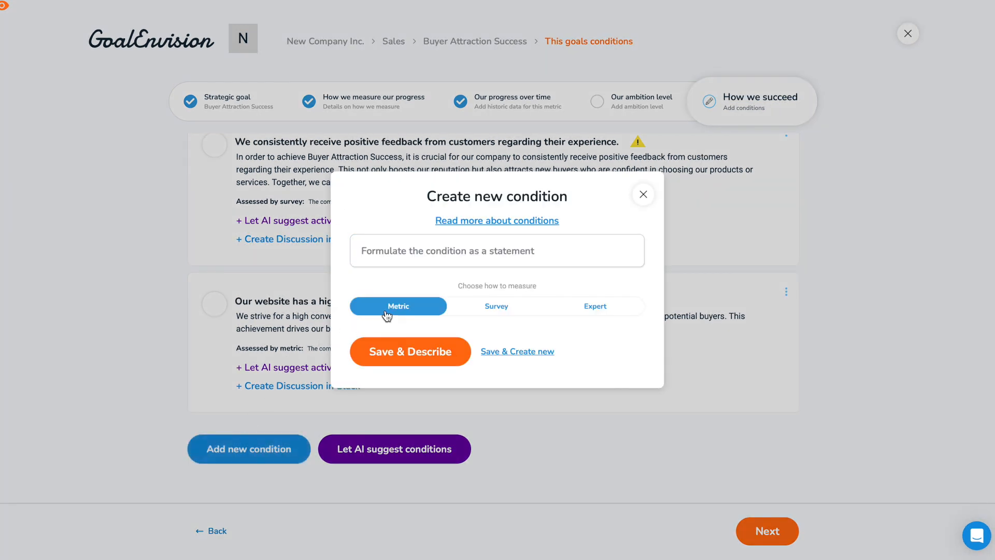
left_click(477, 314)
left_click(583, 315)
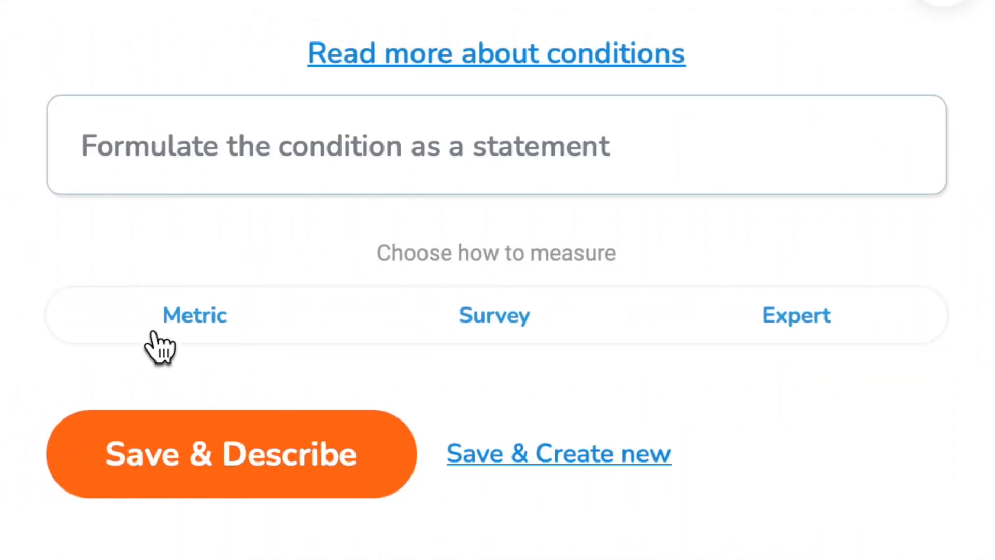
left_click(155, 334)
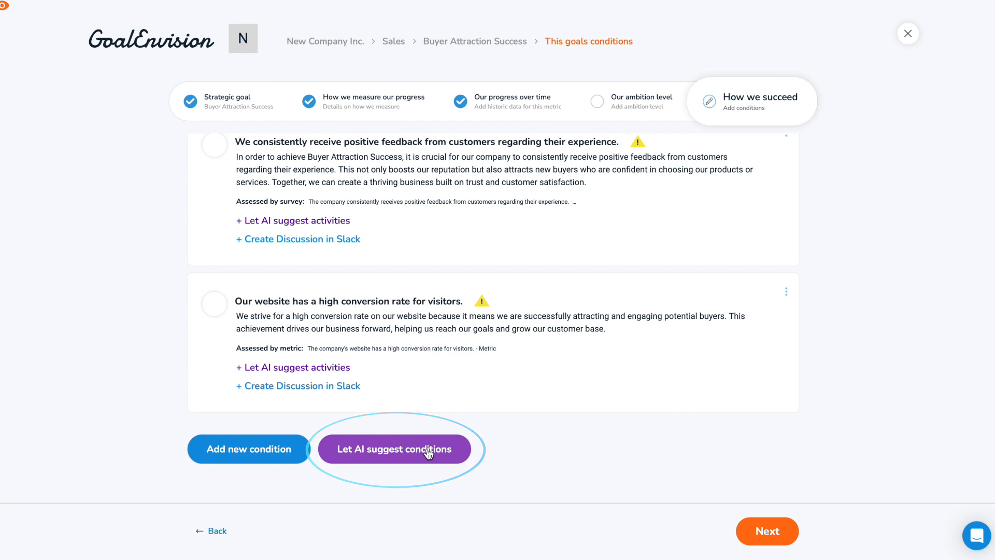
- Have AI suggest conditions for Prospect qualification in Business style and add the metric-assessed condition about social media presence
left_click(429, 451)
left_click(384, 294)
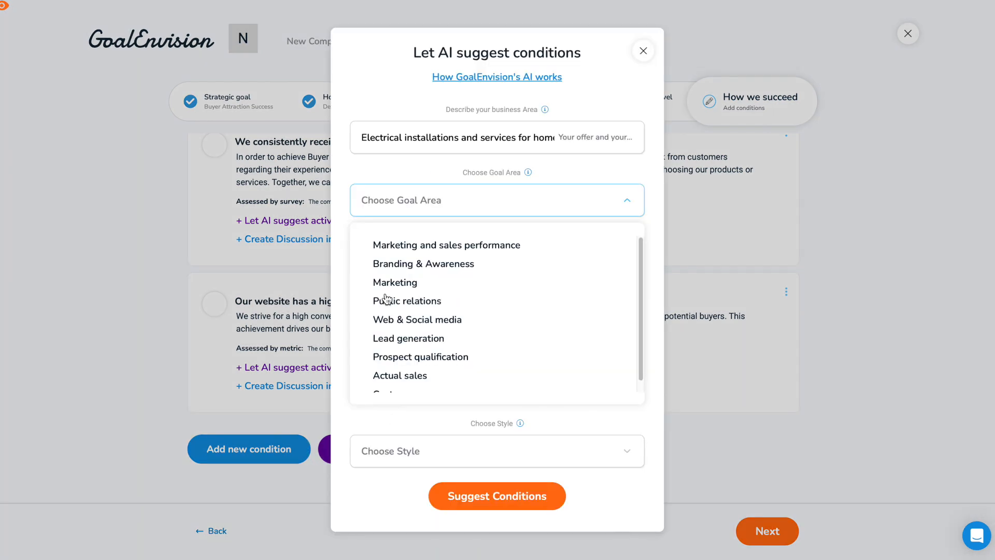
left_click(392, 356)
left_click(439, 366)
left_click(433, 368)
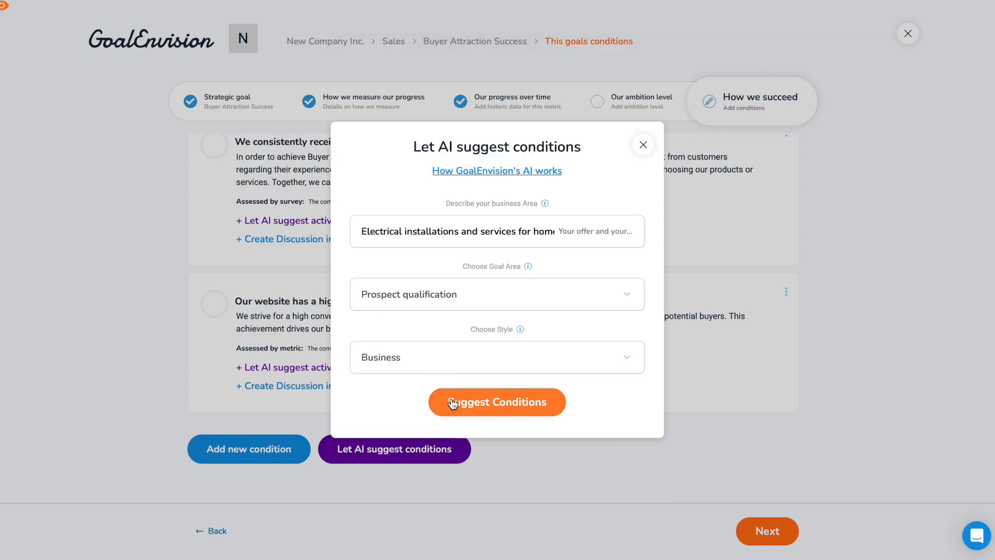
left_click(458, 402)
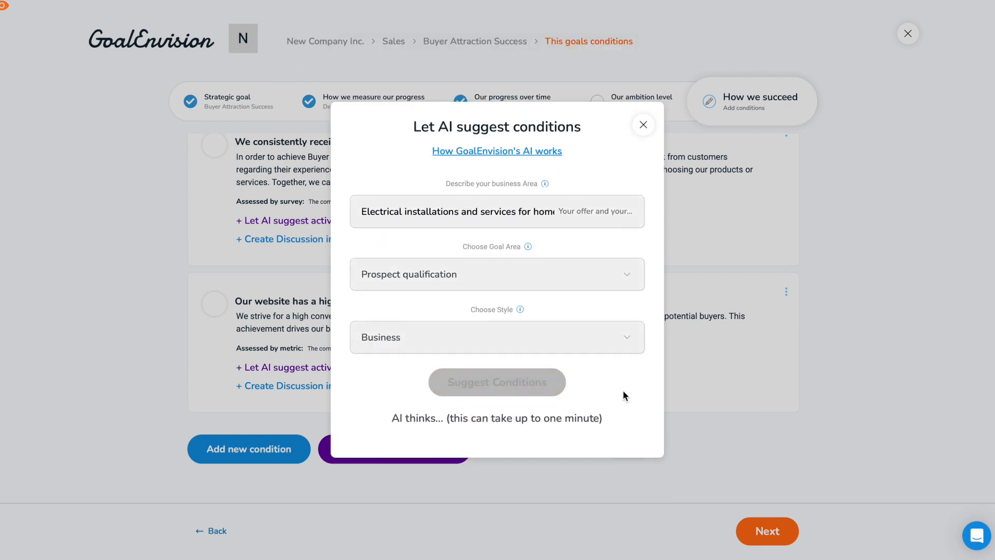
left_click_drag(658, 288, 680, 529)
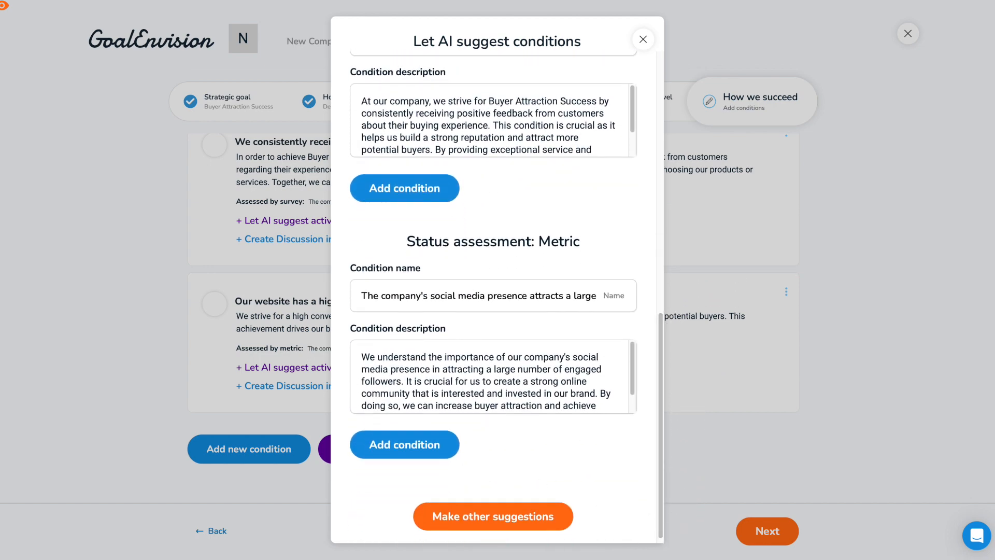
left_click(435, 451)
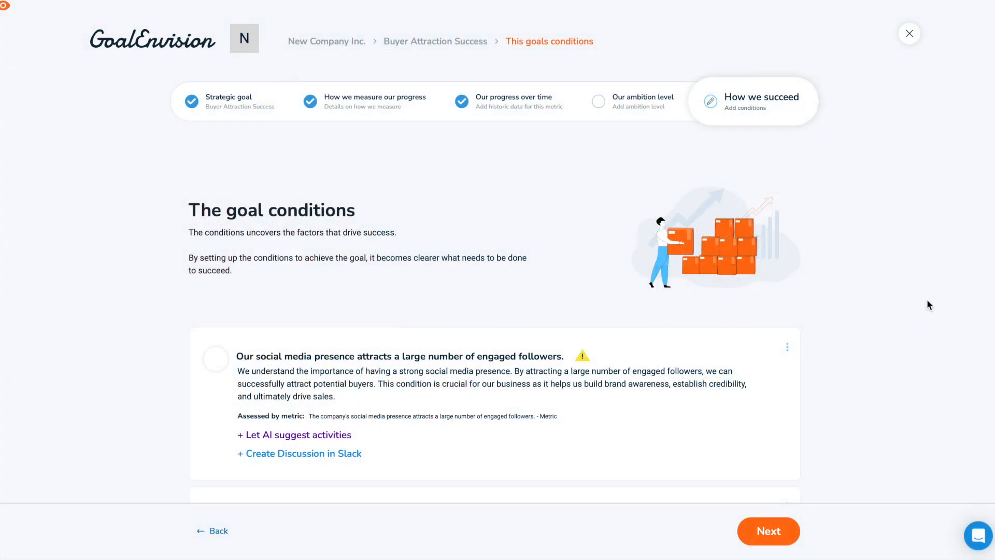
- Review the goal's list of conditions and show the company's strategic goals
left_click_drag(994, 199, 994, 399)
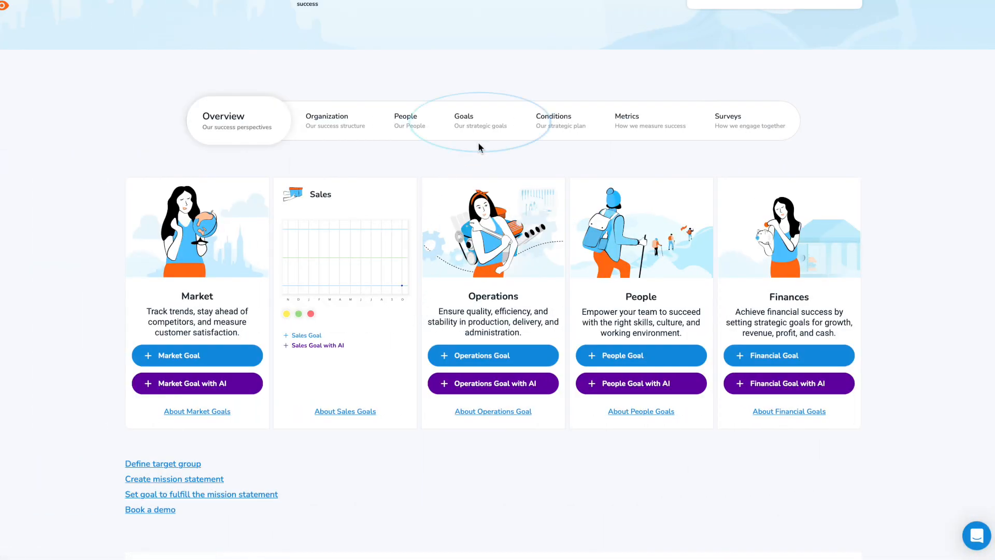
left_click(503, 134)
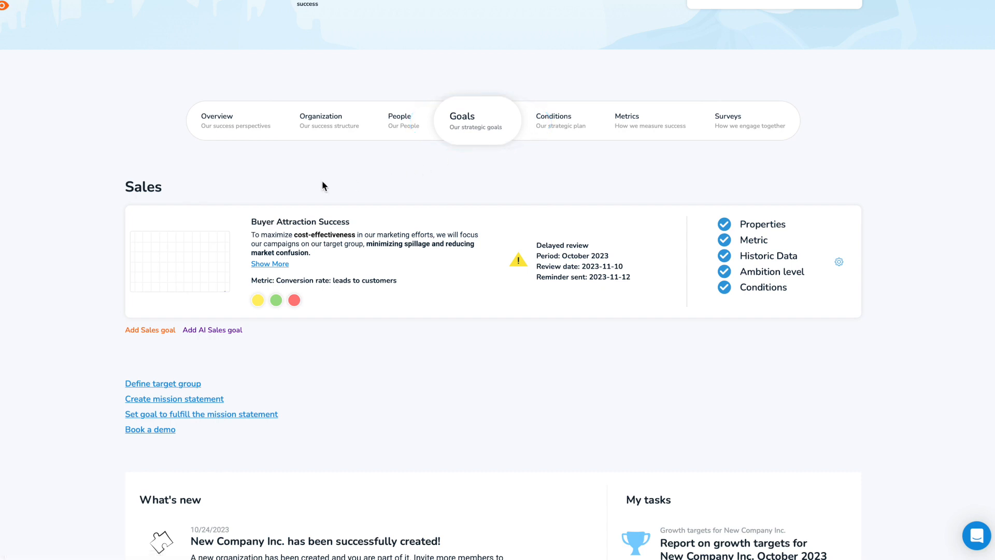